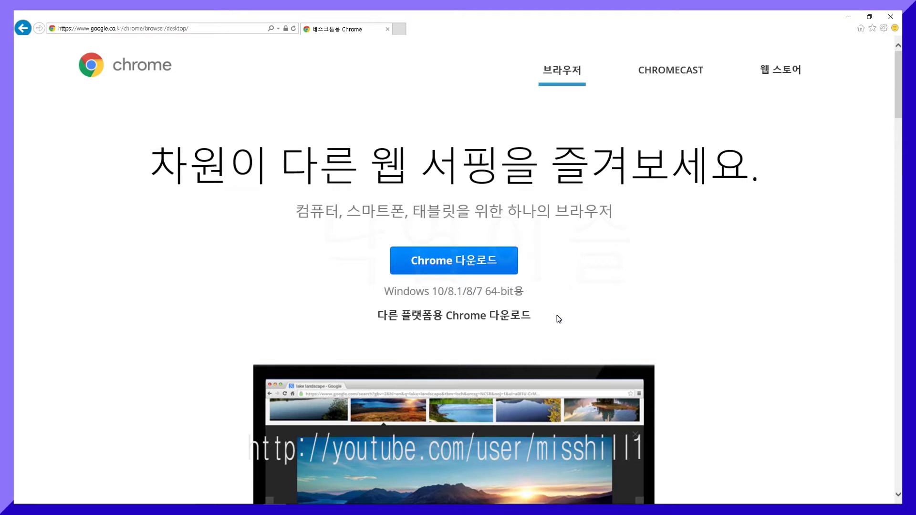
Download the 64-bit Windows version of Chrome, accepting the terms of service, and run ChromeSetup.exe with permission to change the PC.
{"action": "left_click", "coordinate": [520, 320]}
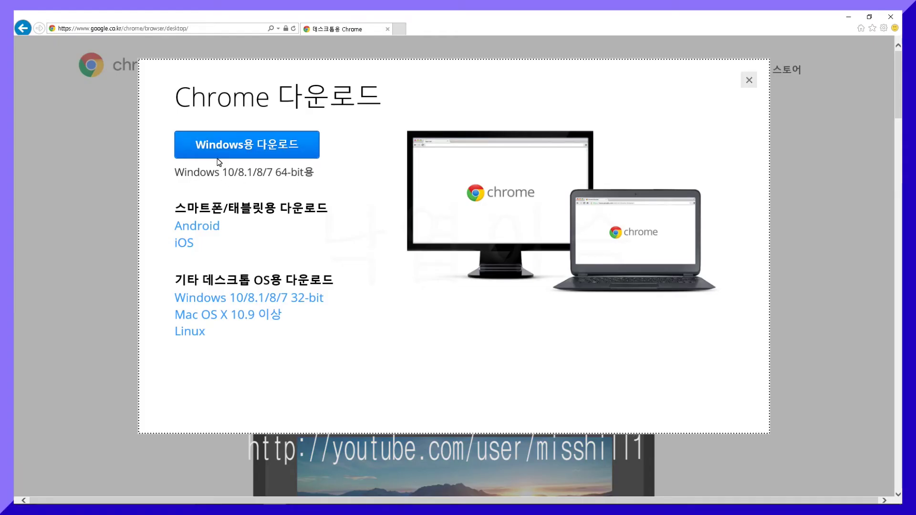
{"action": "left_click", "coordinate": [278, 147]}
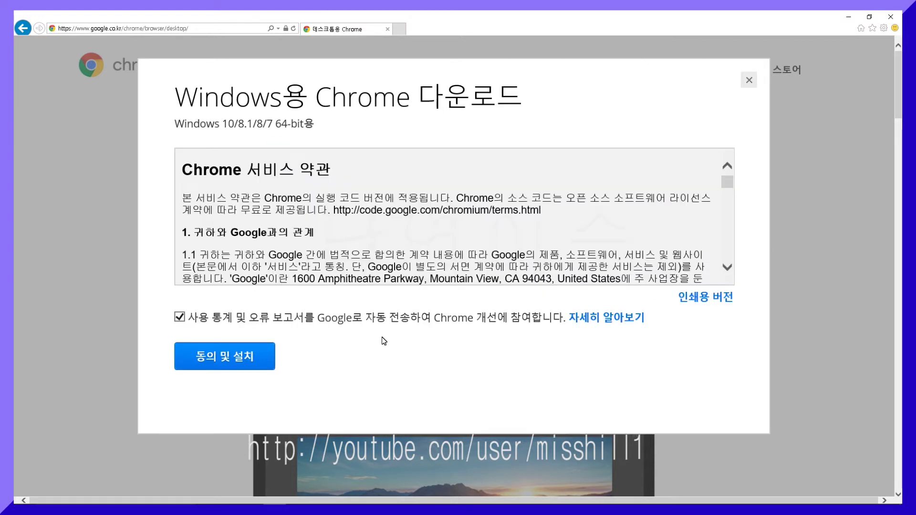
{"action": "triple_click", "coordinate": [475, 80]}
{"action": "left_click", "coordinate": [475, 80]}
{"action": "left_click", "coordinate": [180, 318]}
{"action": "left_click", "coordinate": [243, 358]}
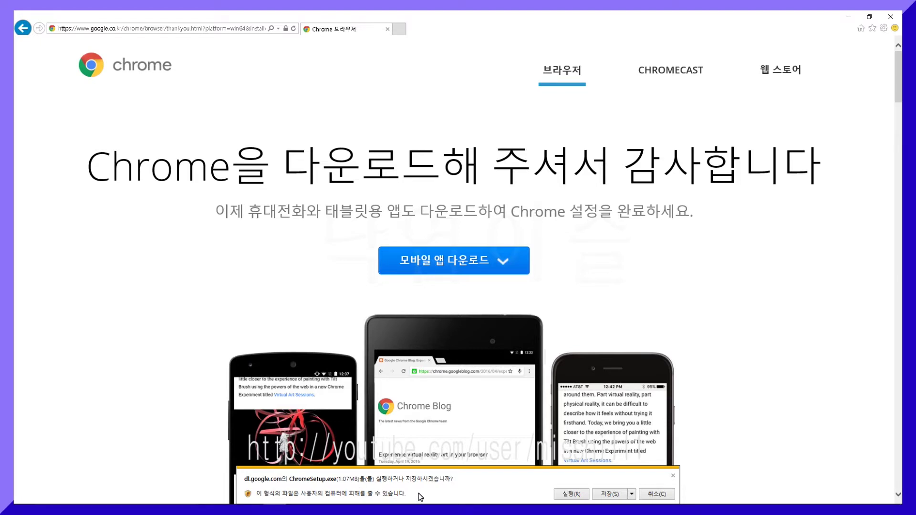
{"action": "left_click", "coordinate": [568, 494]}
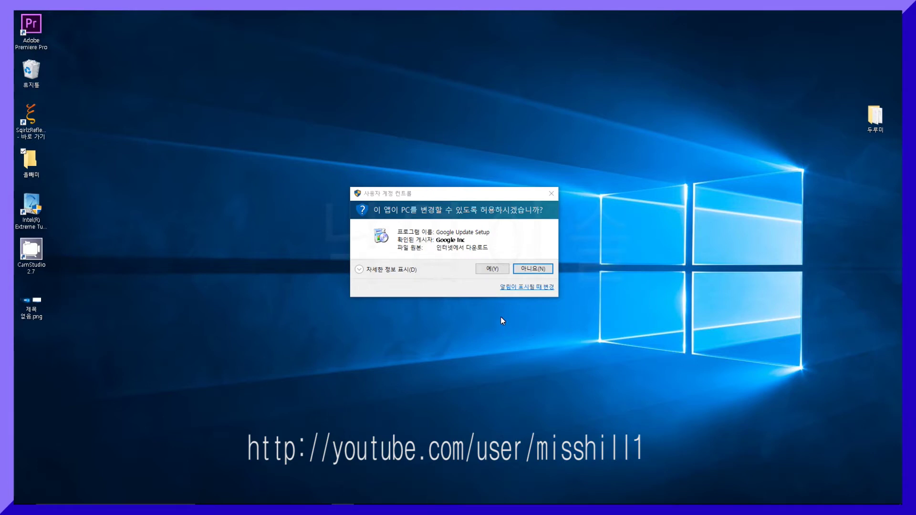
{"action": "left_click", "coordinate": [492, 270]}
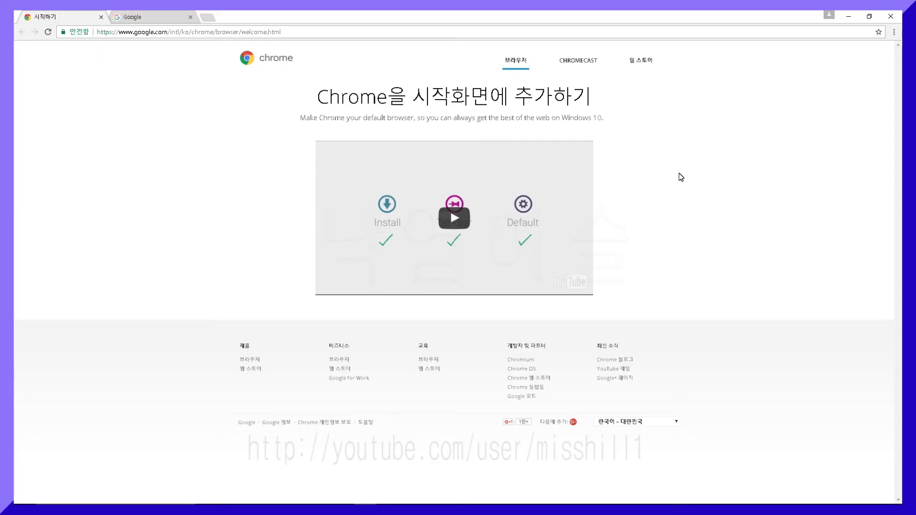
{"action": "left_click", "coordinate": [894, 33]}
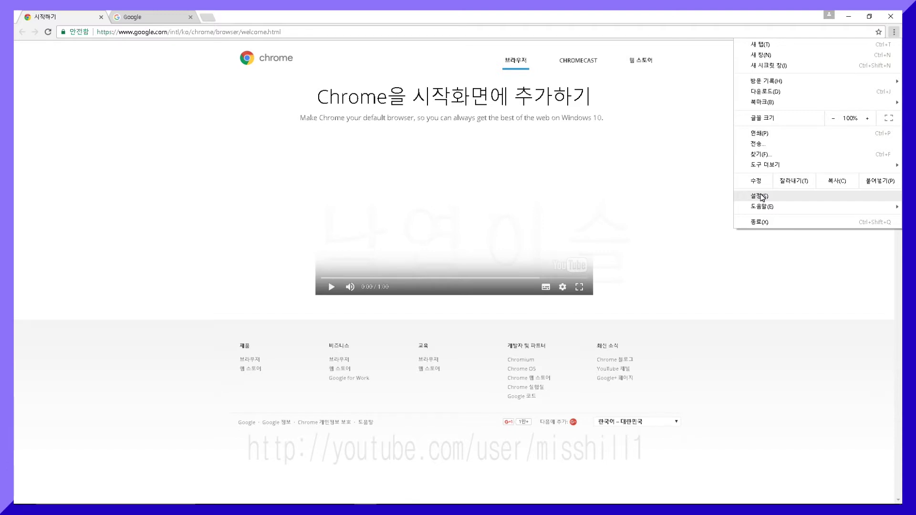
{"action": "left_click", "coordinate": [761, 197]}
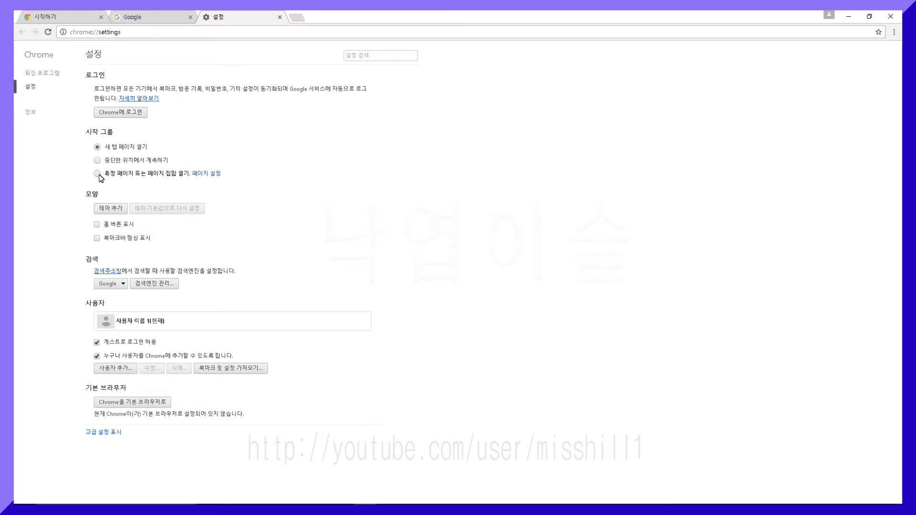
{"action": "left_click", "coordinate": [212, 175]}
{"action": "left_click", "coordinate": [472, 260]}
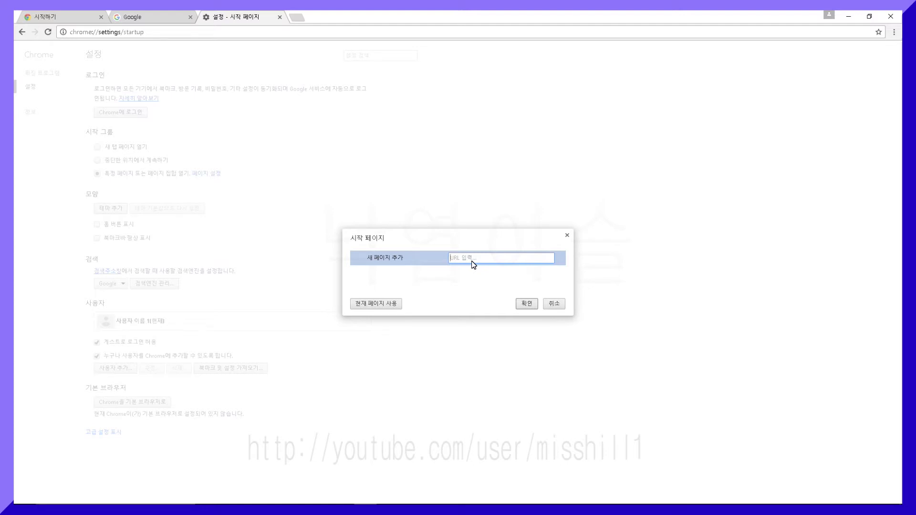
{"action": "type", "text": "www.go"}
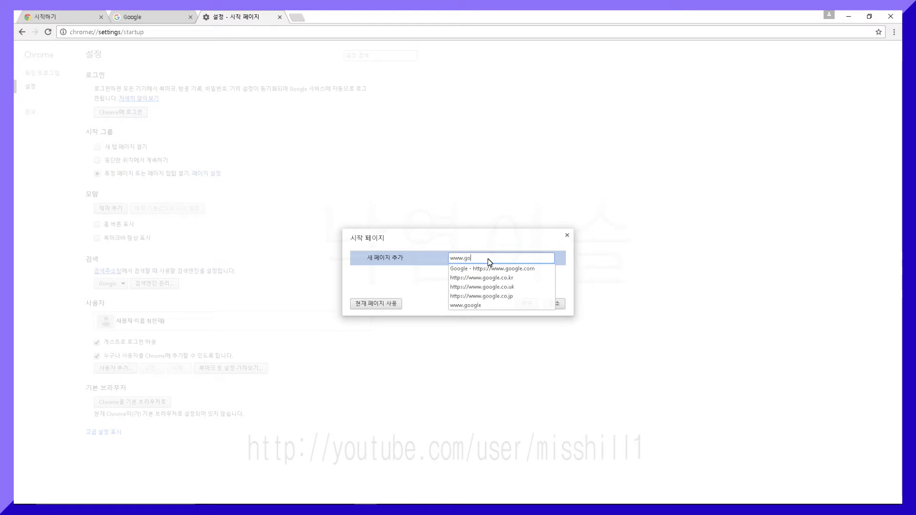
{"action": "type", "text": "ogle."}
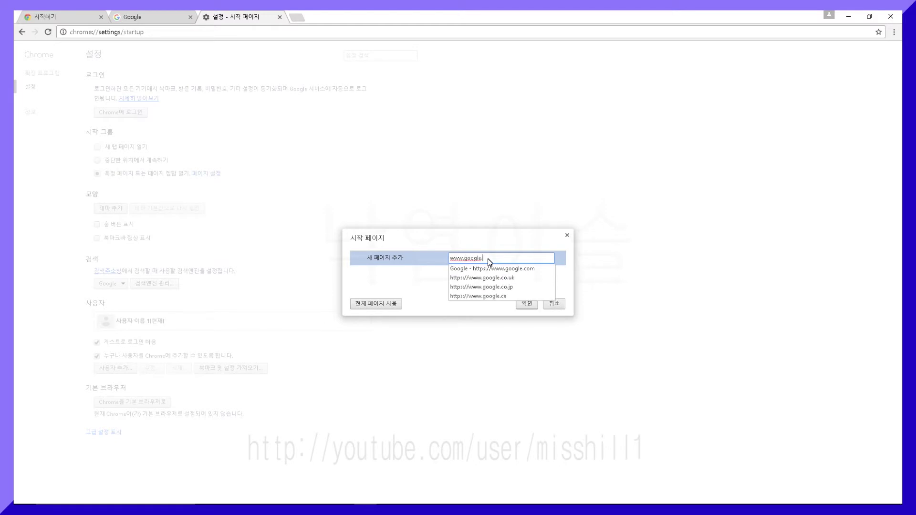
{"action": "type", "text": "co.kr"}
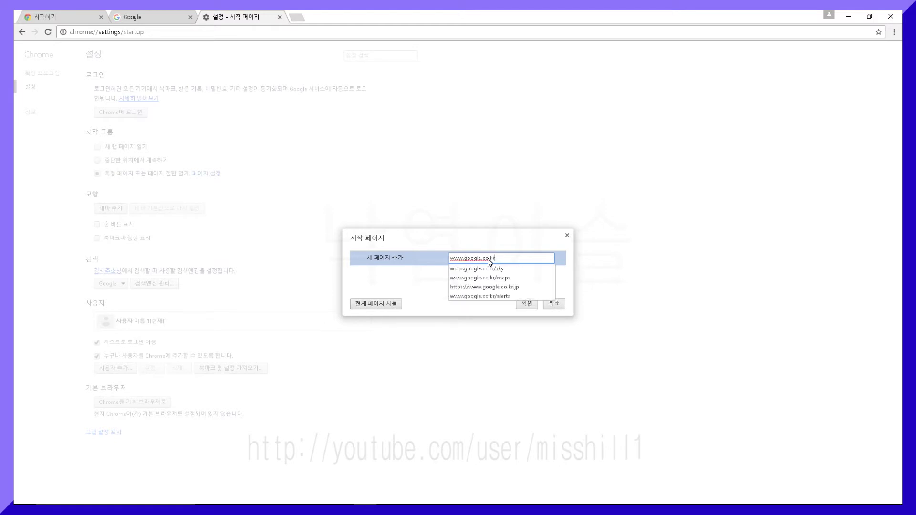
{"action": "key", "text": "Return"}
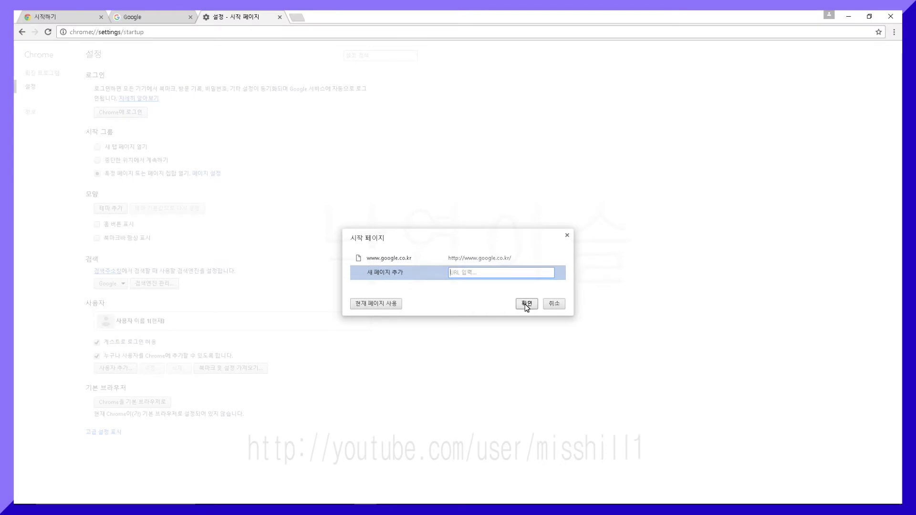
{"action": "left_click", "coordinate": [526, 304]}
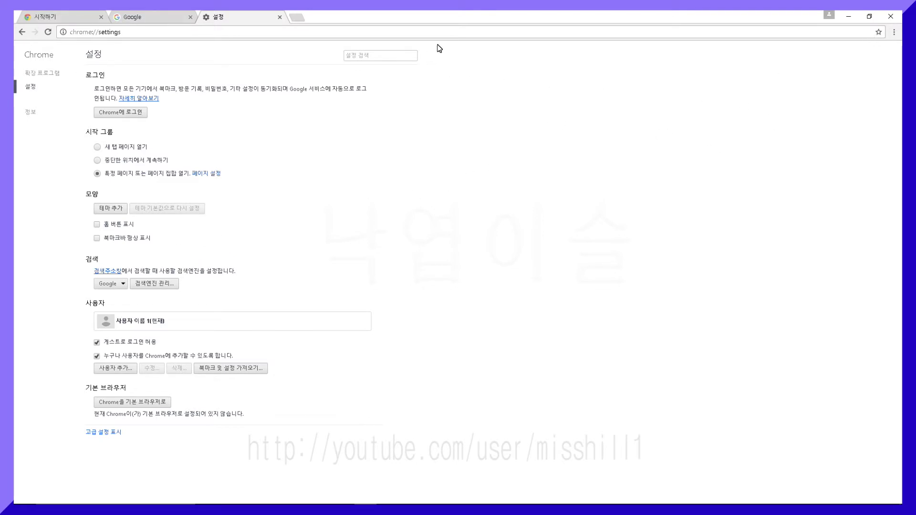
Show the home button with the new tab page as its home page, and always show the bookmarks bar.
{"action": "left_click", "coordinate": [97, 224]}
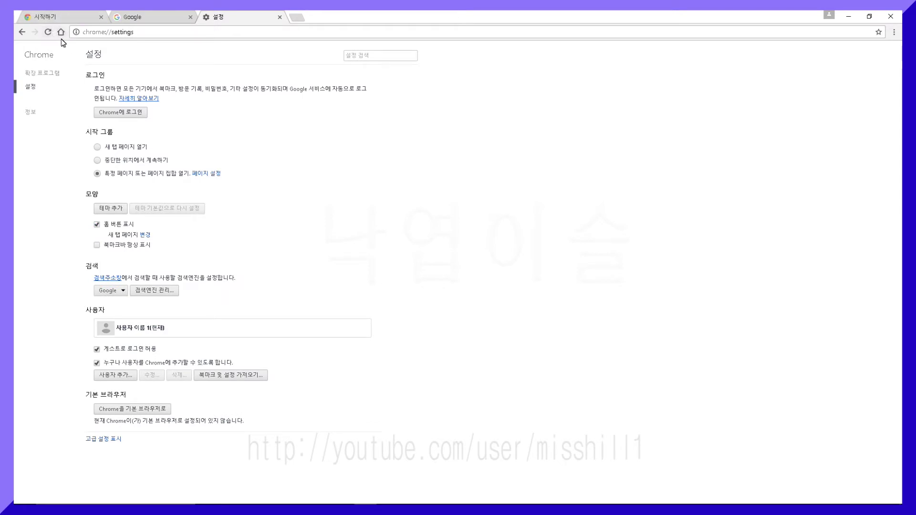
{"action": "left_click", "coordinate": [145, 235]}
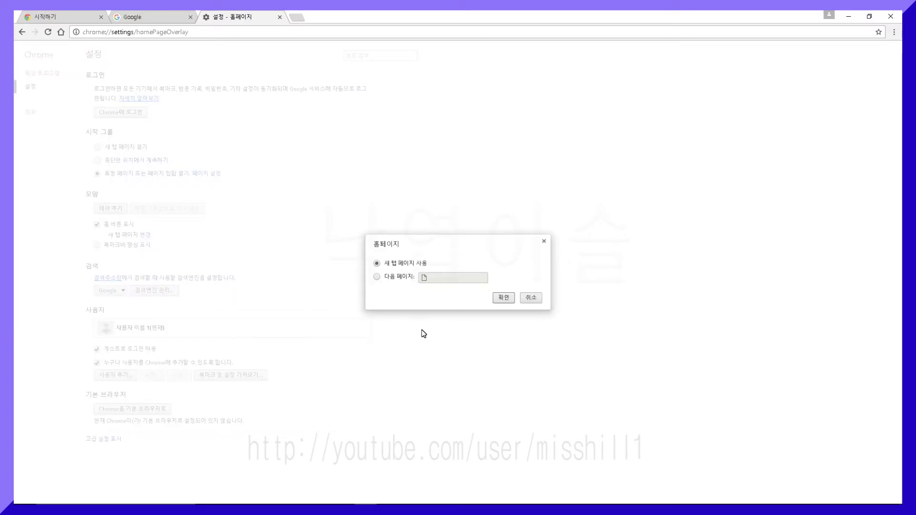
{"action": "left_click", "coordinate": [441, 278]}
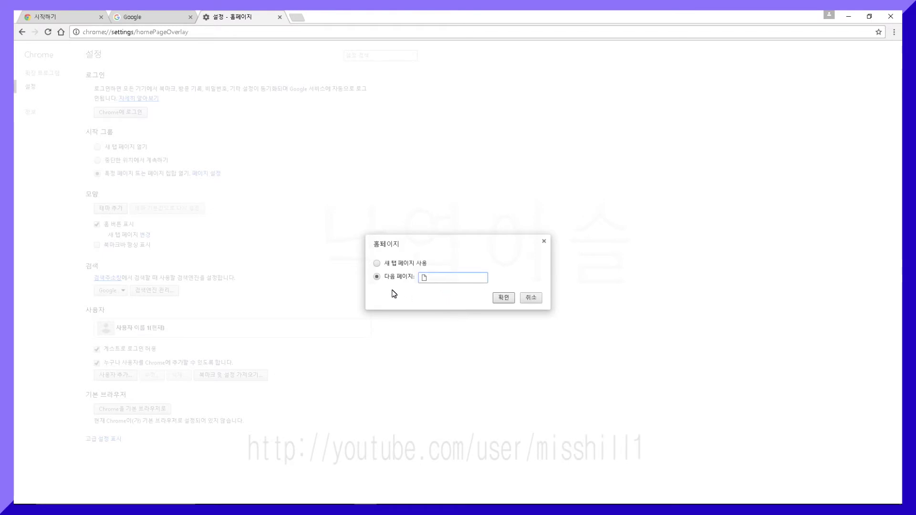
{"action": "left_click", "coordinate": [376, 264]}
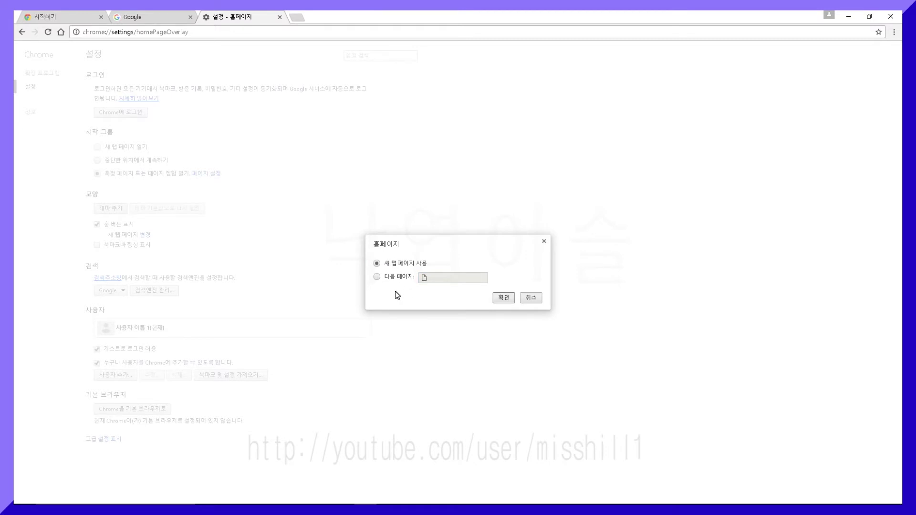
{"action": "left_click", "coordinate": [499, 298]}
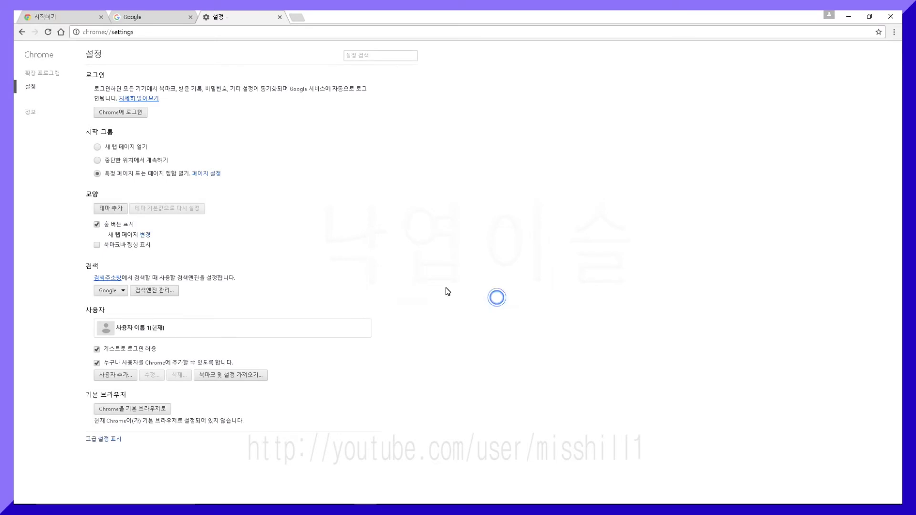
{"action": "left_click", "coordinate": [98, 246]}
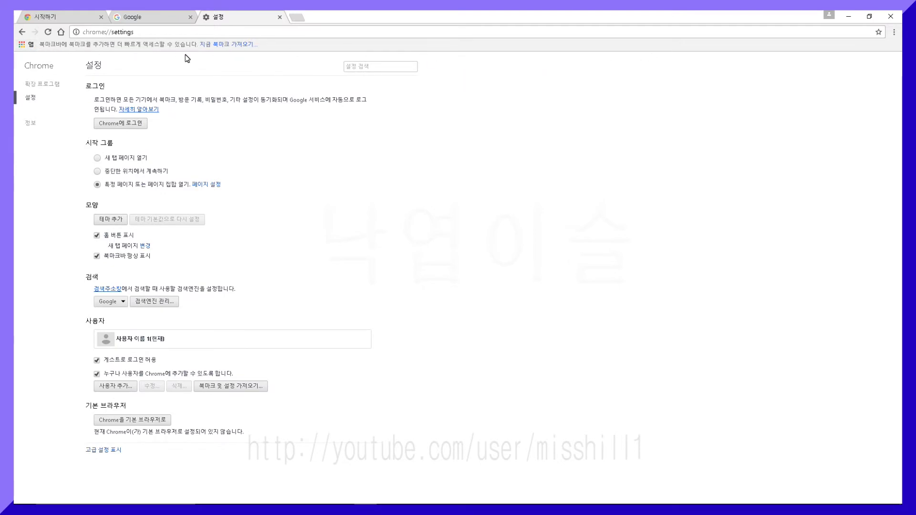
Open the search engine manager and examine the default engine entries and the name, keyword and URL fields for a new engine.
{"action": "left_click", "coordinate": [160, 304]}
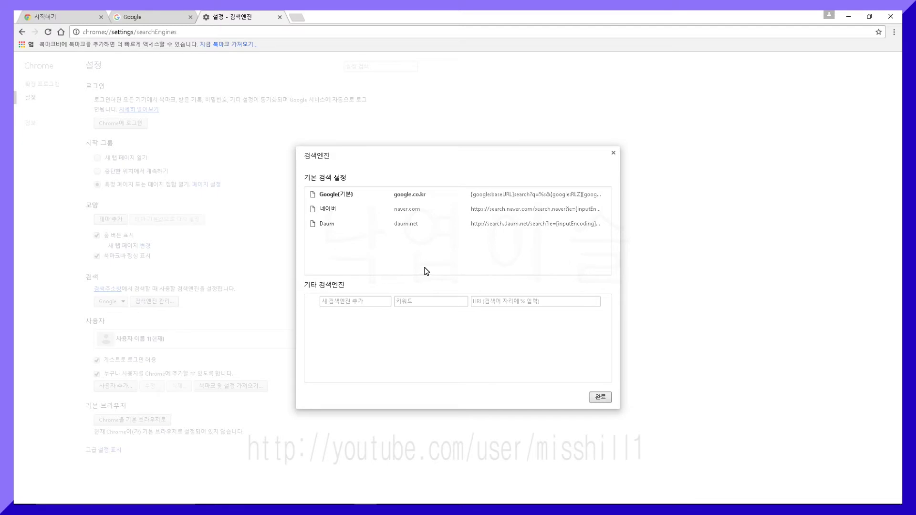
{"action": "left_click", "coordinate": [414, 197]}
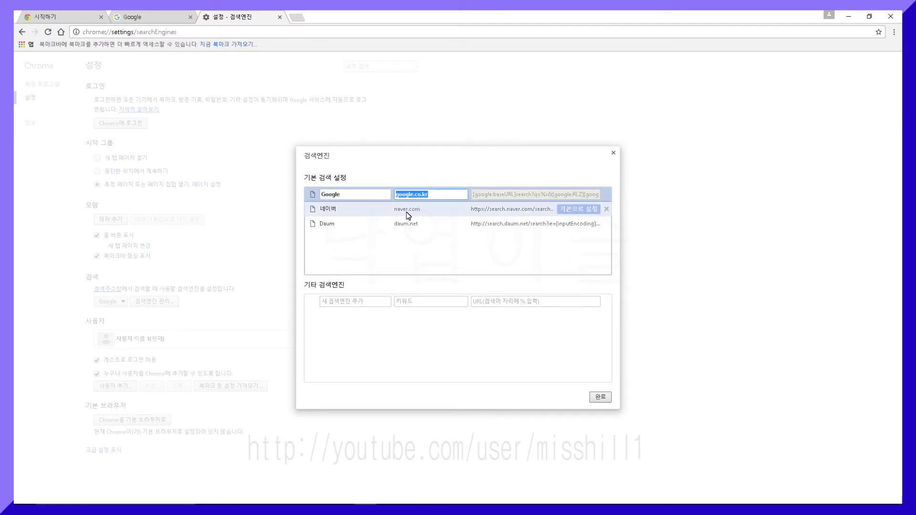
{"action": "key", "text": "Escape"}
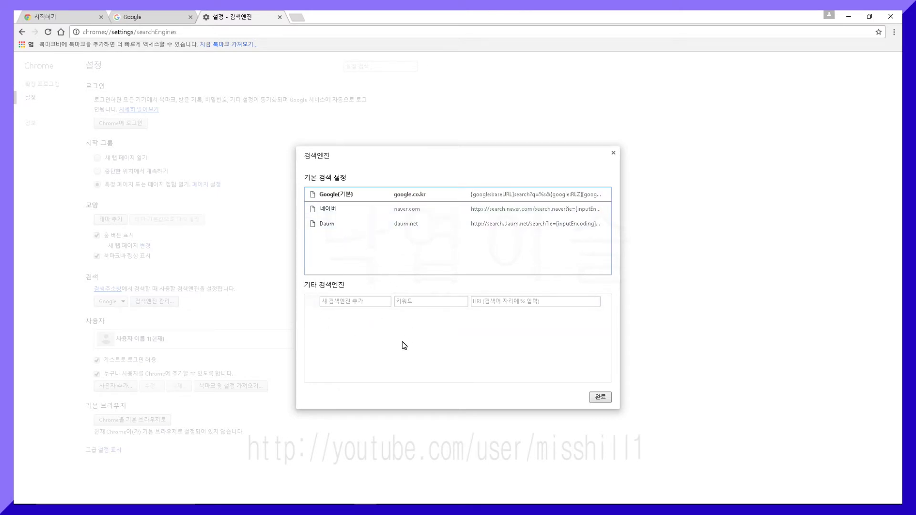
{"action": "left_click", "coordinate": [360, 303]}
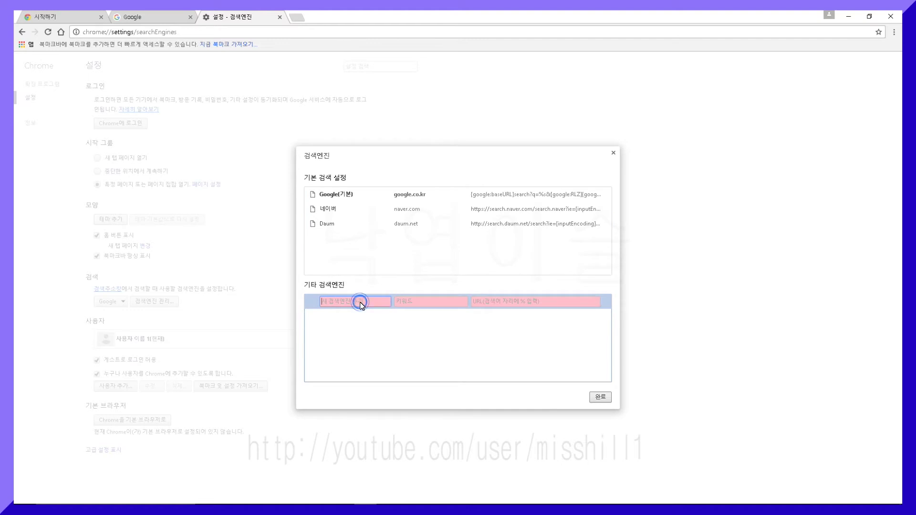
{"action": "left_click", "coordinate": [416, 302]}
{"action": "left_click", "coordinate": [502, 302]}
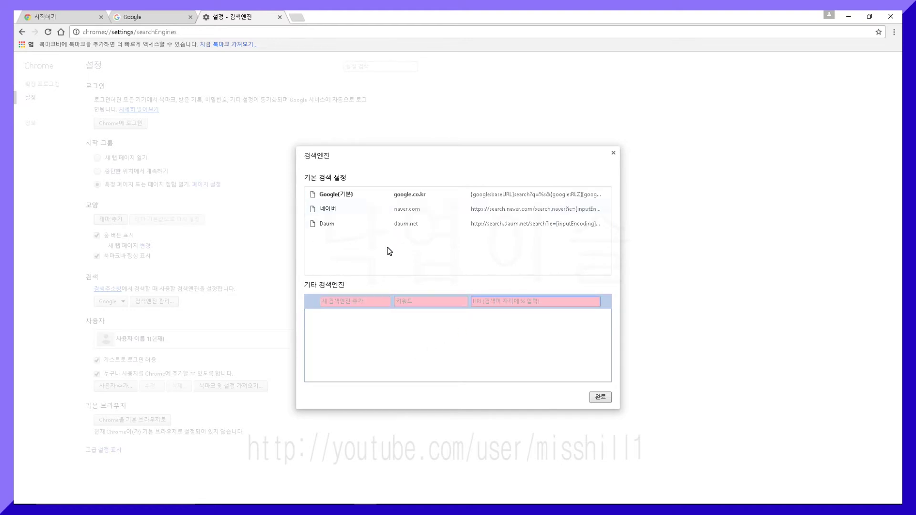
{"action": "left_click", "coordinate": [605, 210]}
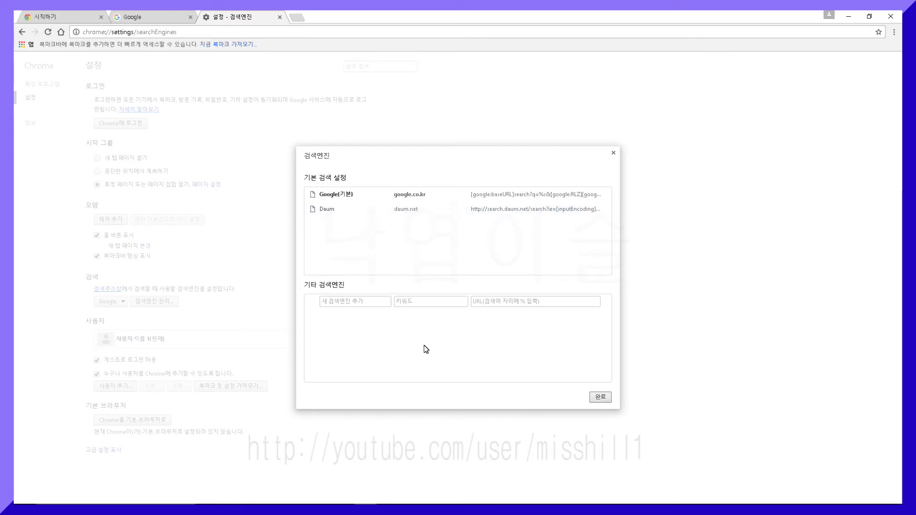
{"action": "left_click", "coordinate": [355, 302]}
{"action": "type", "text": "네이버"}
{"action": "left_click", "coordinate": [398, 301]}
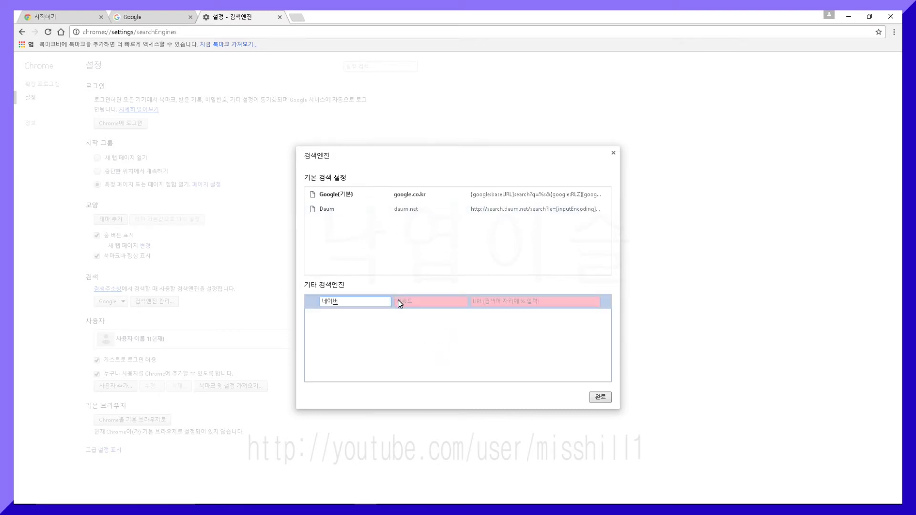
{"action": "type", "text": "네이버"}
{"action": "left_click", "coordinate": [494, 303]}
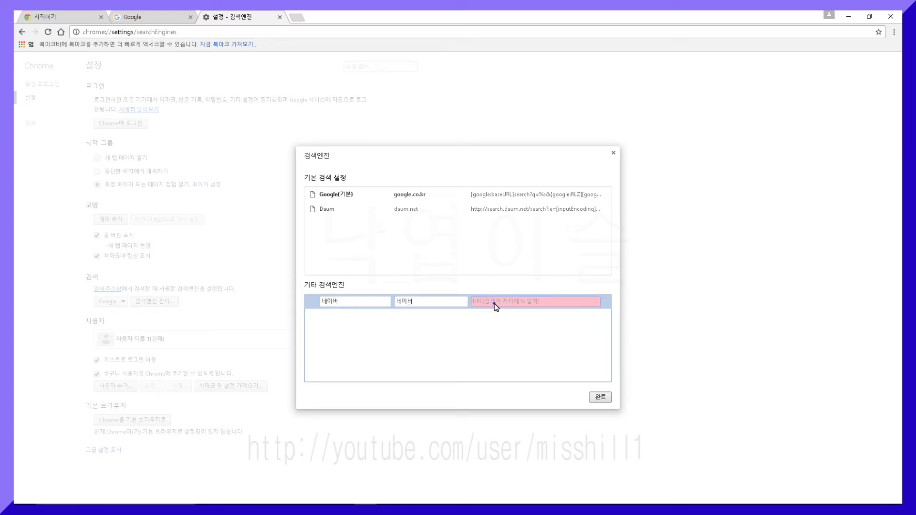
{"action": "type", "text": "www.naver.com"}
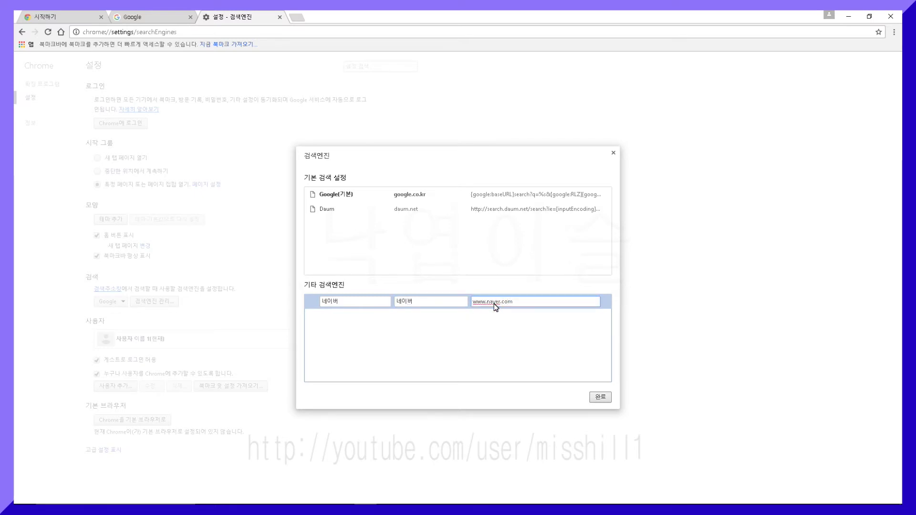
{"action": "key", "text": "Return"}
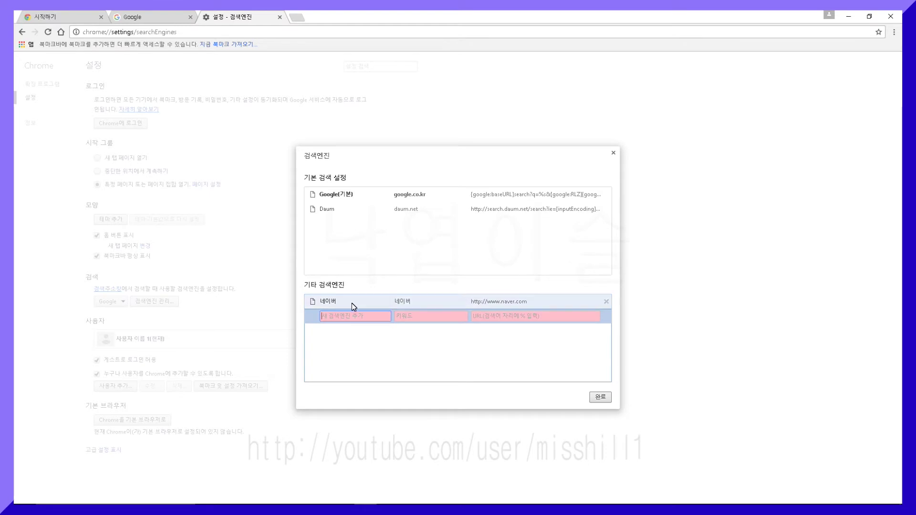
{"action": "left_click", "coordinate": [439, 352]}
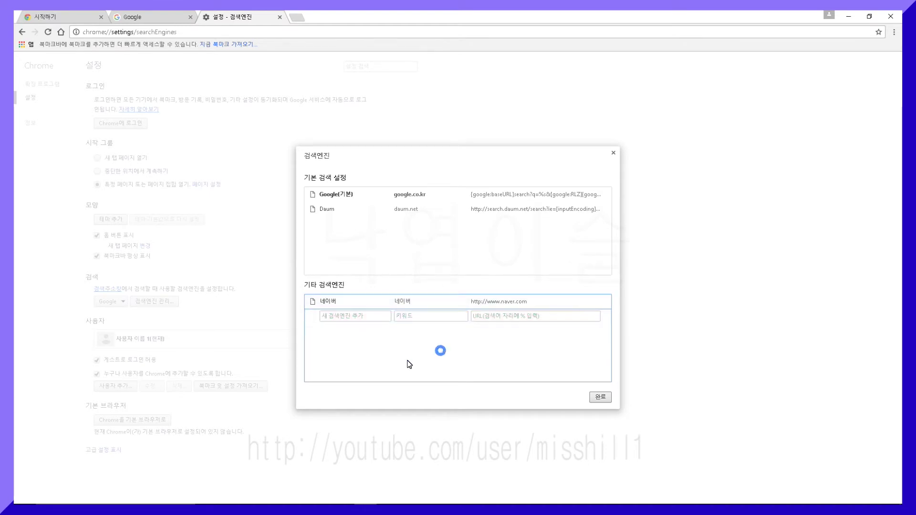
{"action": "left_click", "coordinate": [601, 398]}
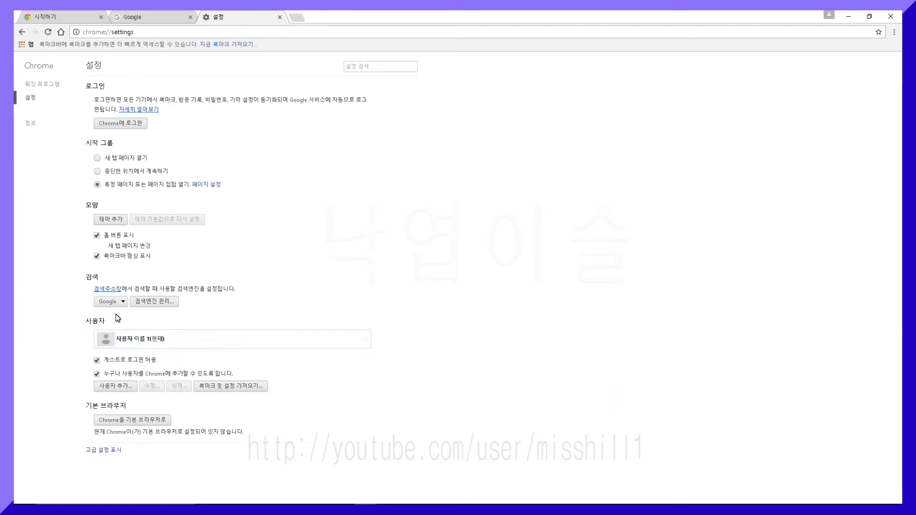